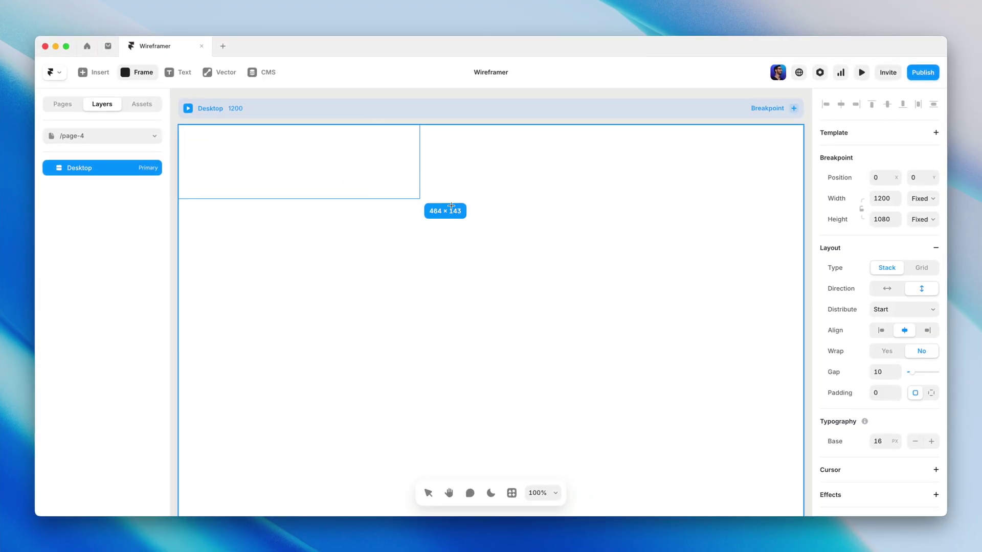
Draw a 1188×316 frame in the Desktop page, set its width to Fill, and name it Section
left_click_drag(418, 199, 804, 290)
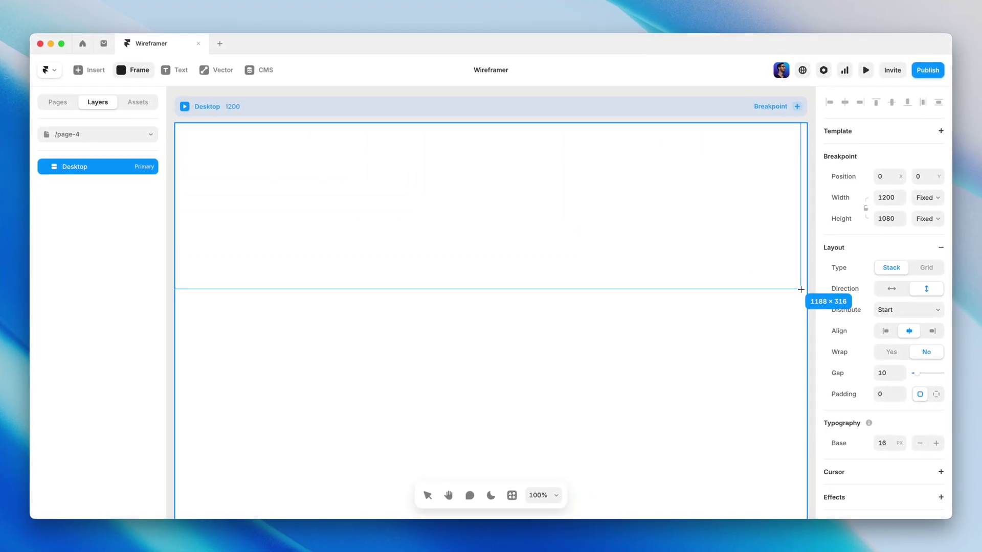
left_click(859, 283)
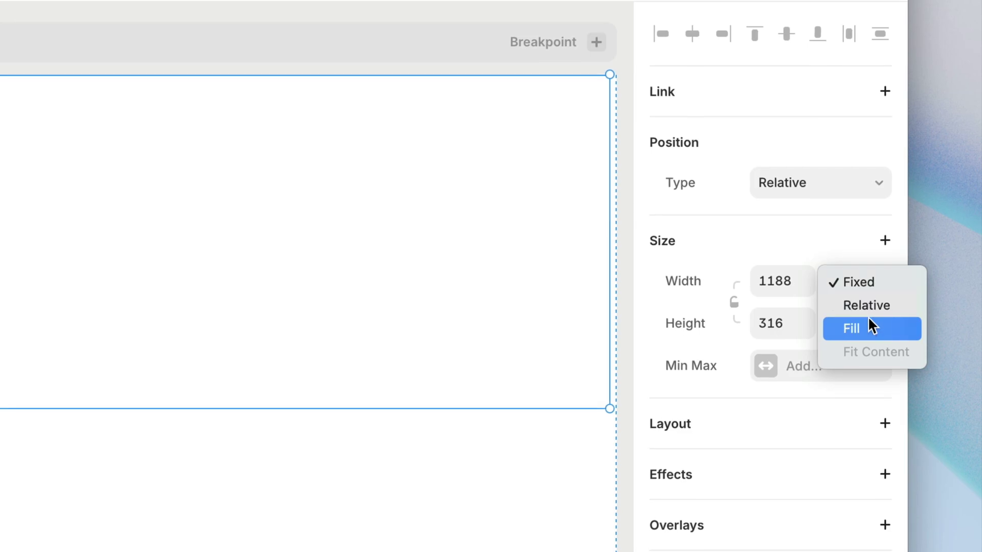
type("S")
type("ection")
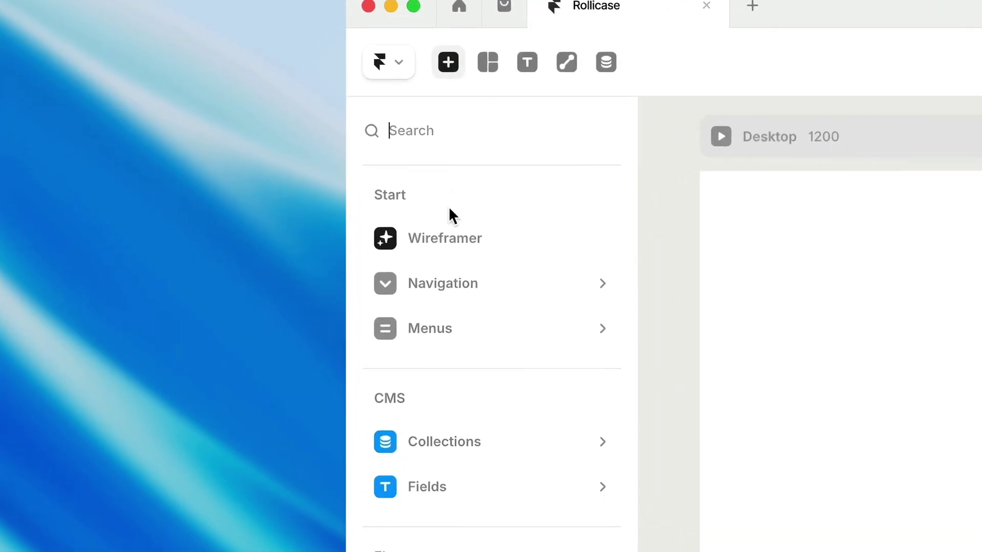
Prompt Wireframer for a landing page for Rollicase, an autonomous last-mile robot delivery service
left_click(441, 238)
type("Create a landing page for an autonomous last-mile robot de")
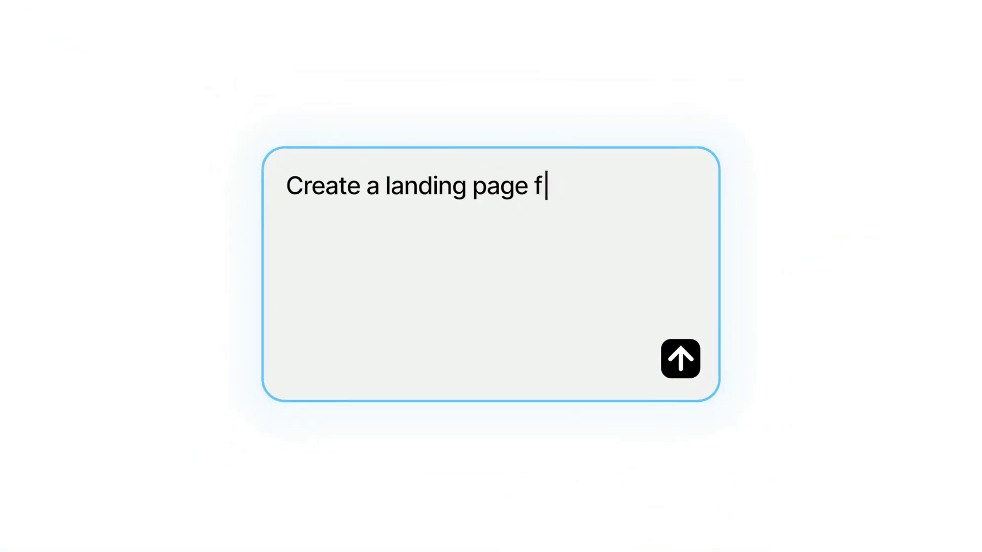
type("livery service called Rollicase.")
key("Return")
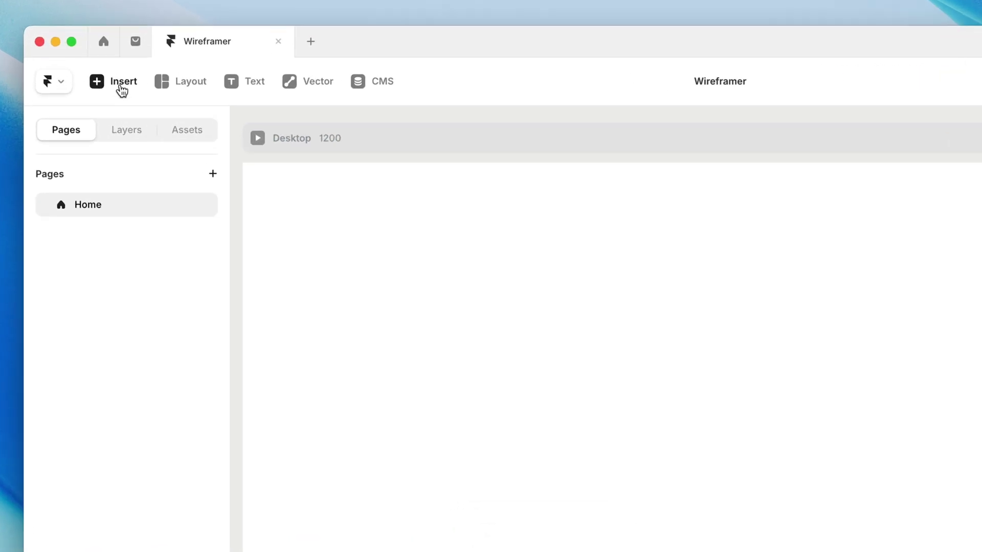
Open Wireframer from the Insert menu's Start section to see its suggested page prompts
left_click(122, 90)
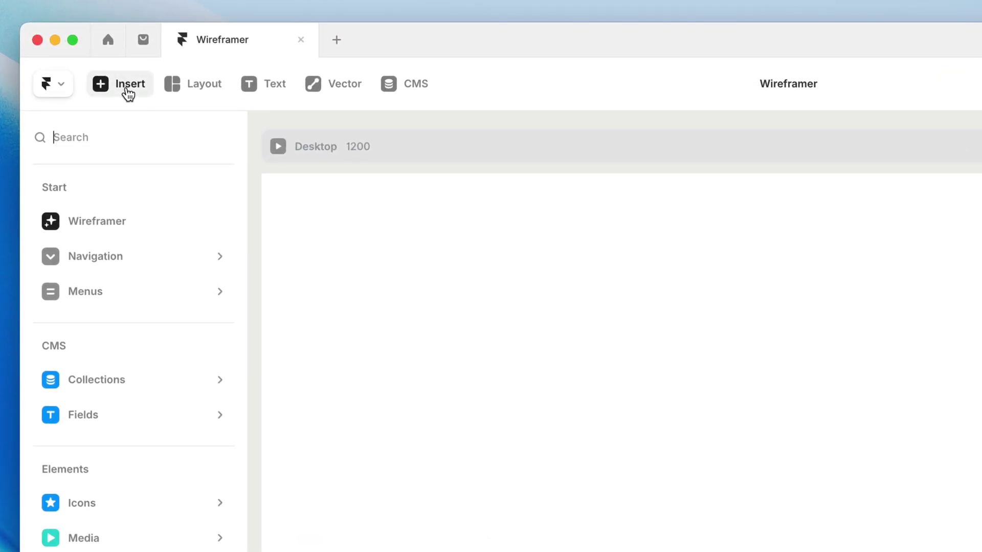
left_click(145, 228)
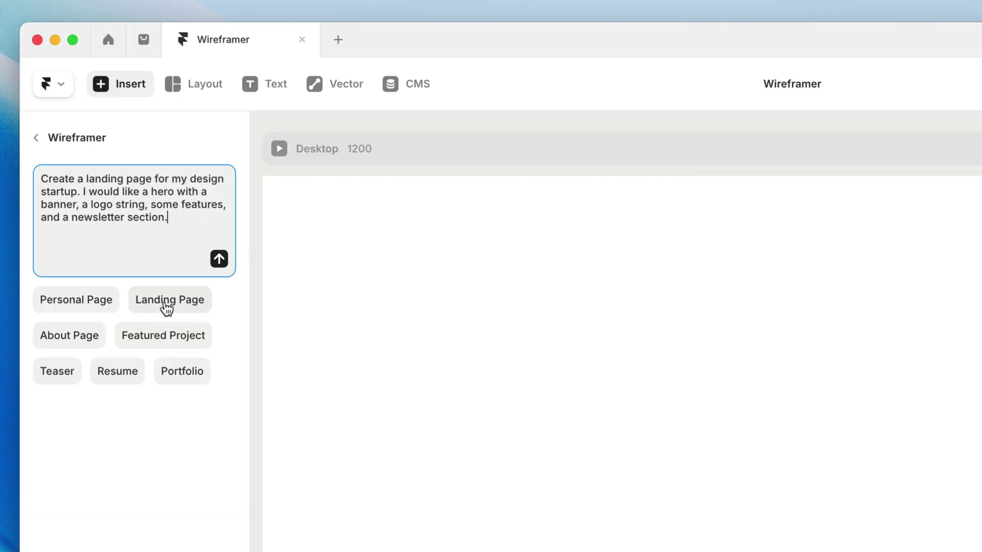
Submit the prompt to generate the 'Design elevated. Bold ideas, real impact.' startup landing page
key("Return")
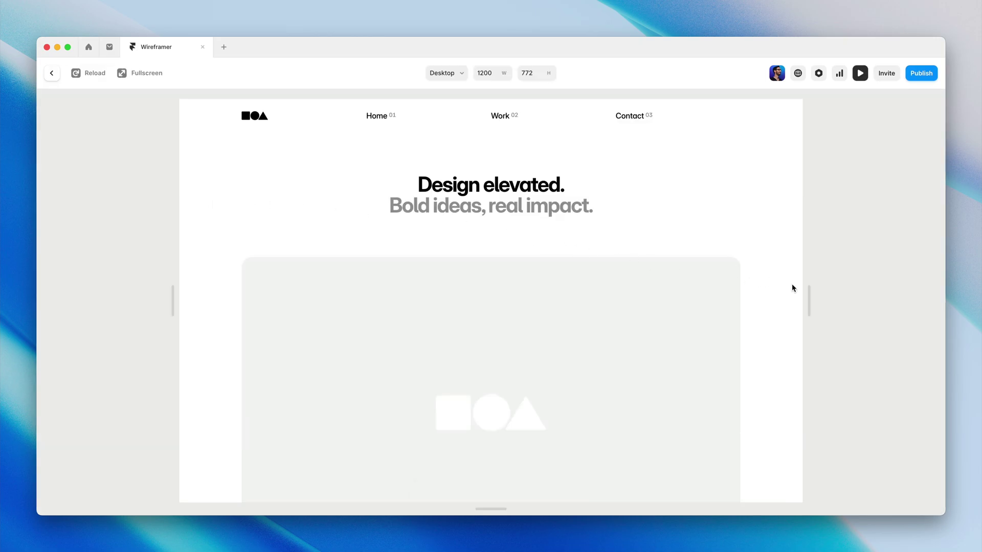
Narrow the preview to check the page's responsive reflow, then exit back to the editor
left_click_drag(809, 292, 817, 258)
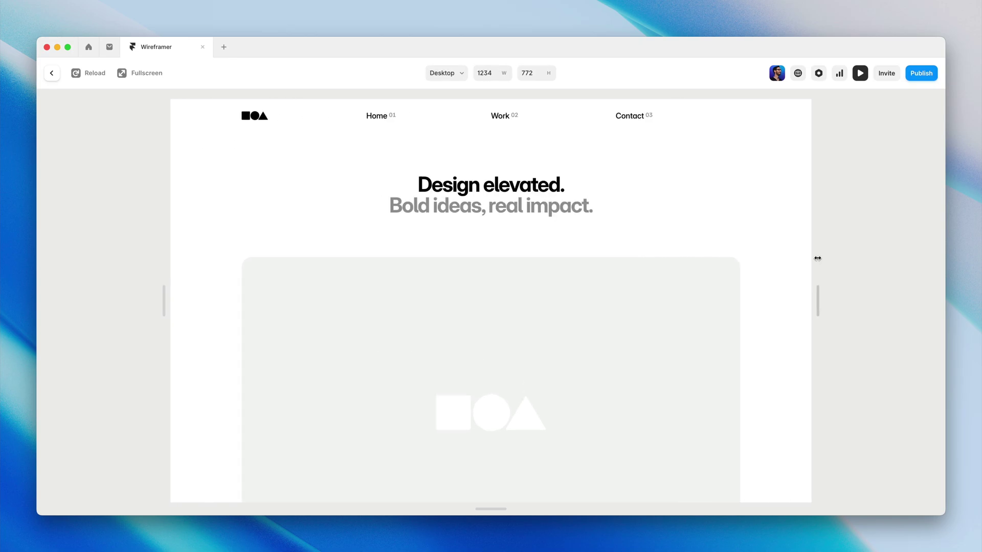
key("Escape")
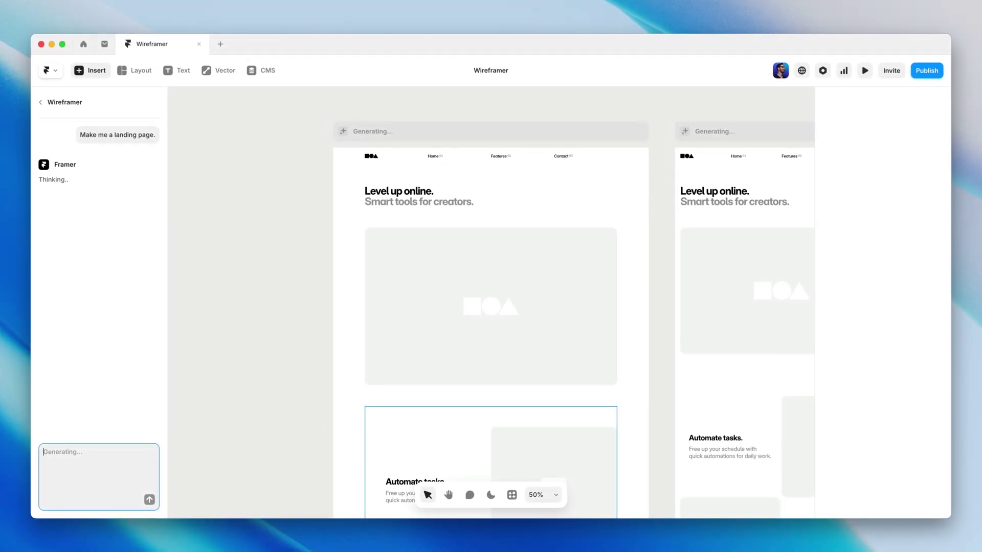
Scroll through the generated Neuleef page with its 'Progress. Motivation. Success.' hero and Get Started button
scroll(665, 272, "down", 5)
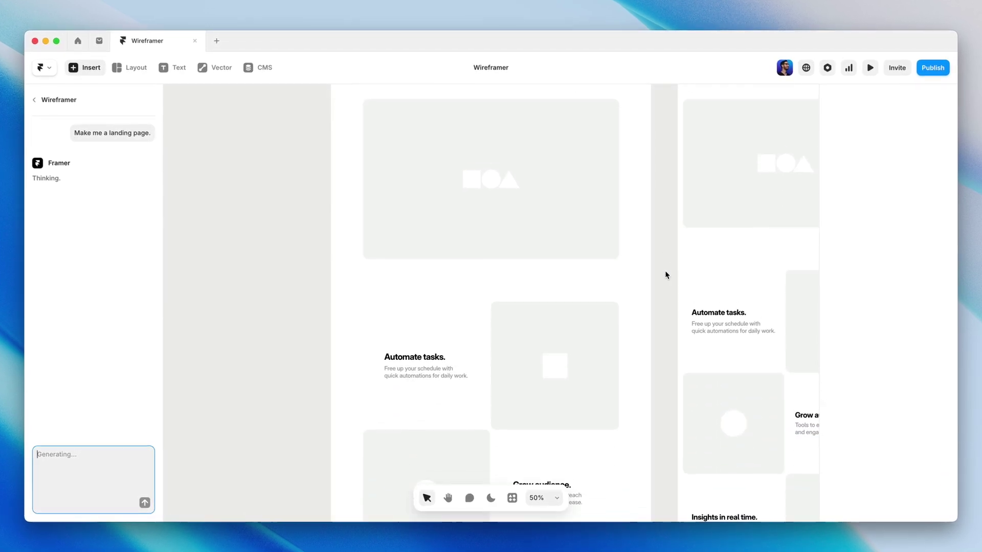
scroll(667, 275, "down", 10)
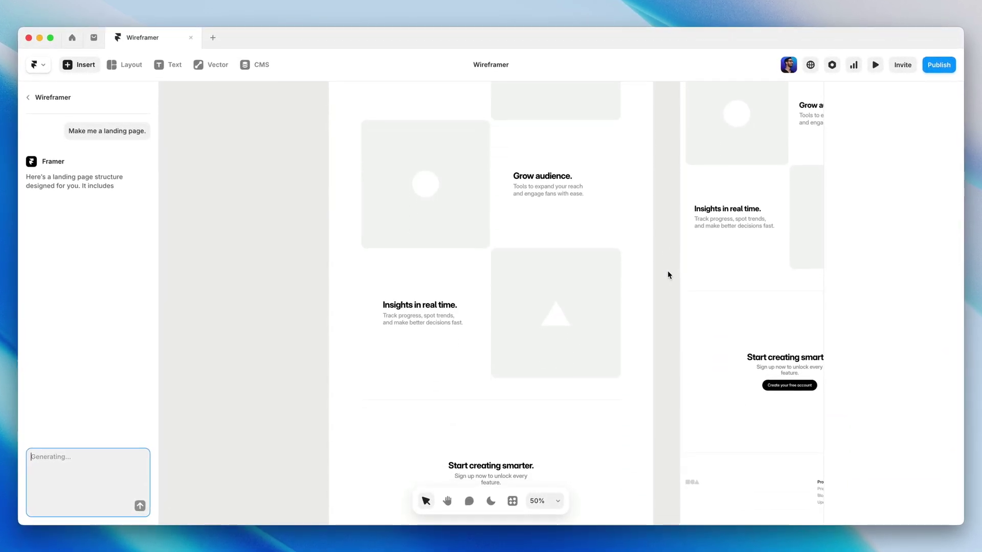
scroll(668, 275, "down", 2)
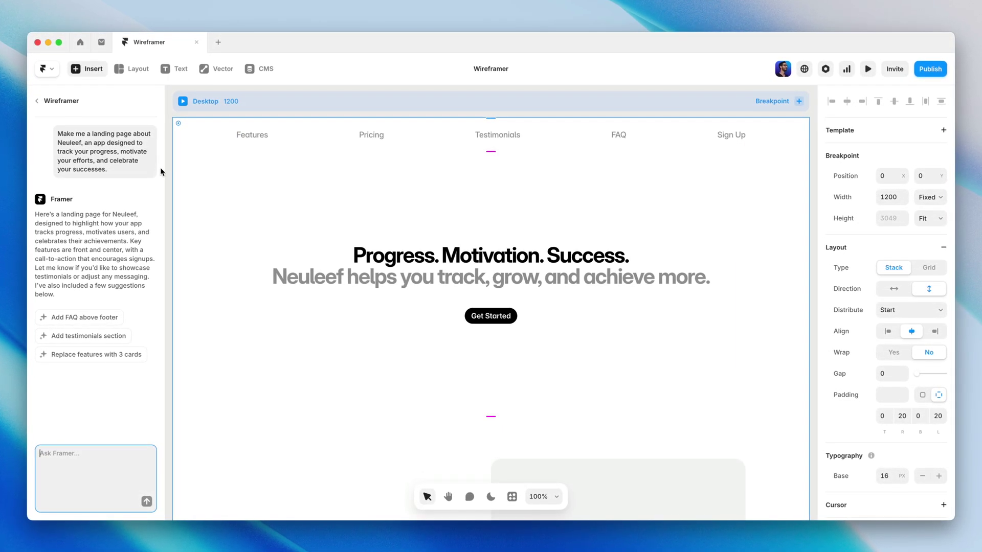
Scroll through the regenerated Neuleef page: 'Track. Motivate. Achieve.' hero, features, testimonial and footer
scroll(185, 181, "down", 6)
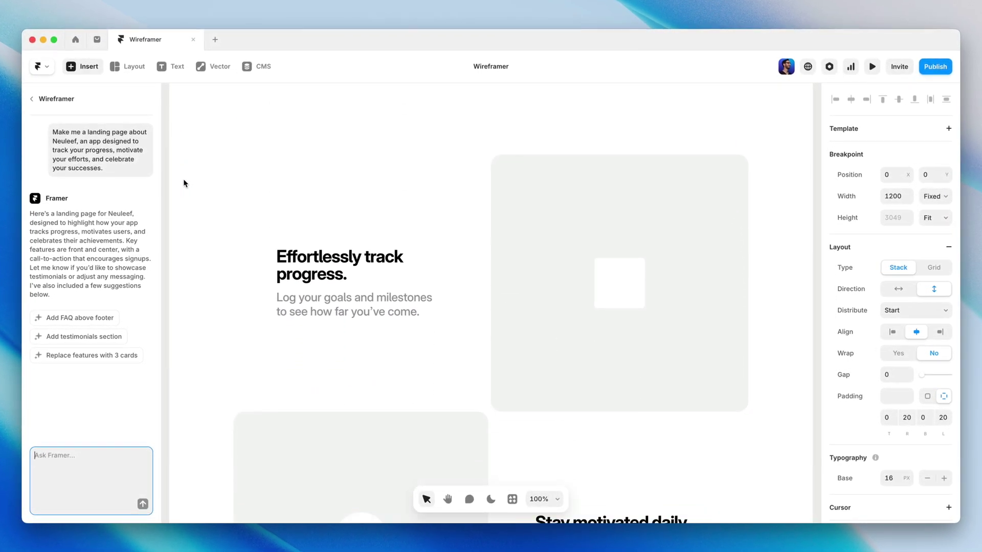
scroll(182, 179, "down", 5)
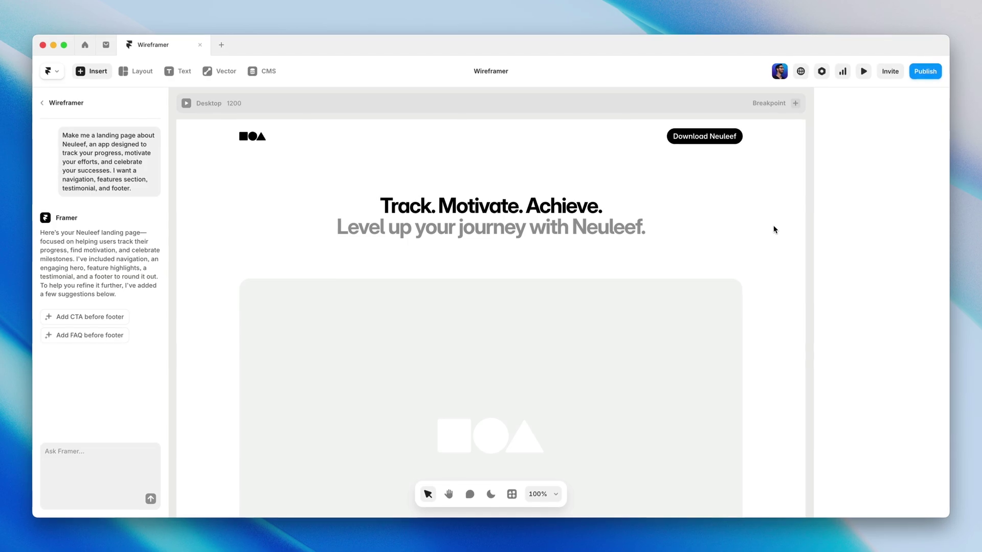
Review the rebuilt Neuleef page's navigation, three feature cards, centered testimonial and three-column footer
scroll(774, 230, "down", 20)
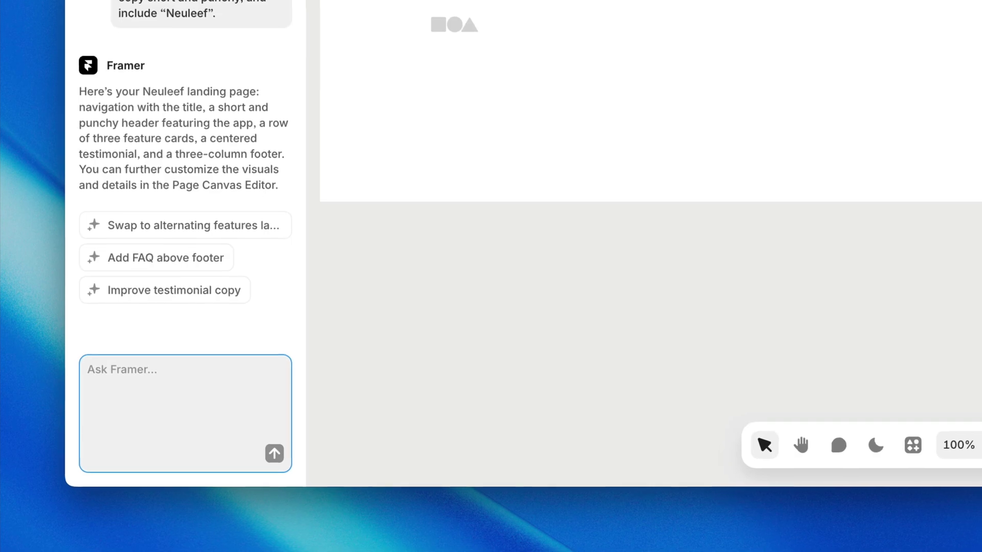
Ask Framer to 'Add social links to the footer' so social icons join the link columns
type("Add social lin")
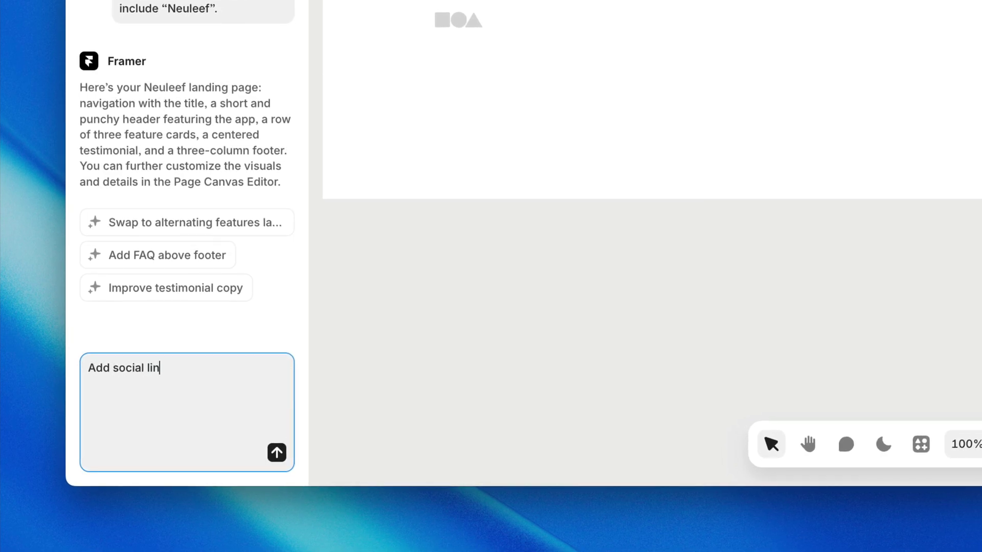
type("ks to the footer")
key("Return")
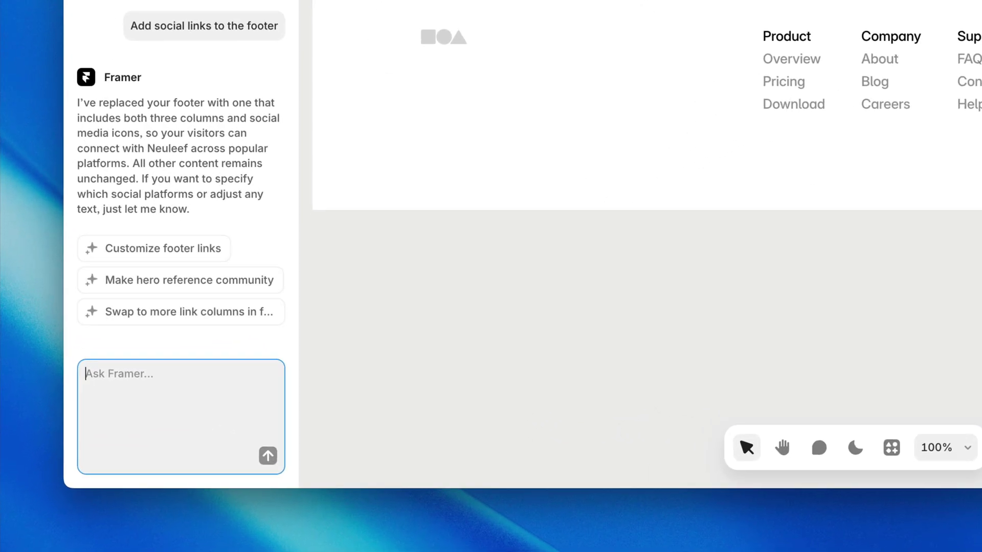
type("Replace the features section with icons above each feature for more")
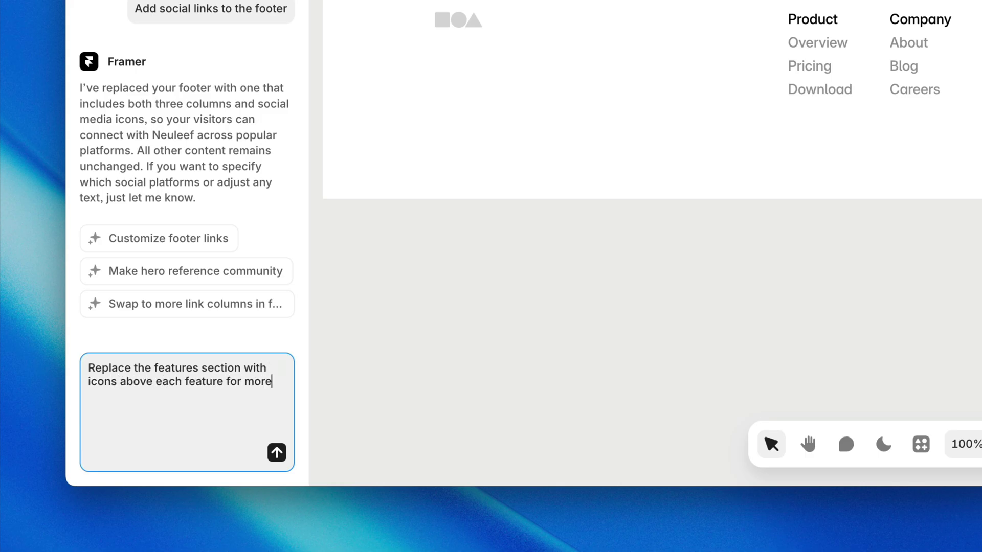
Replace the feature cards with an icon row: Instant tracking, Daily rewards, Personal stats, Share wins
type("ual appeal")
key("Return")
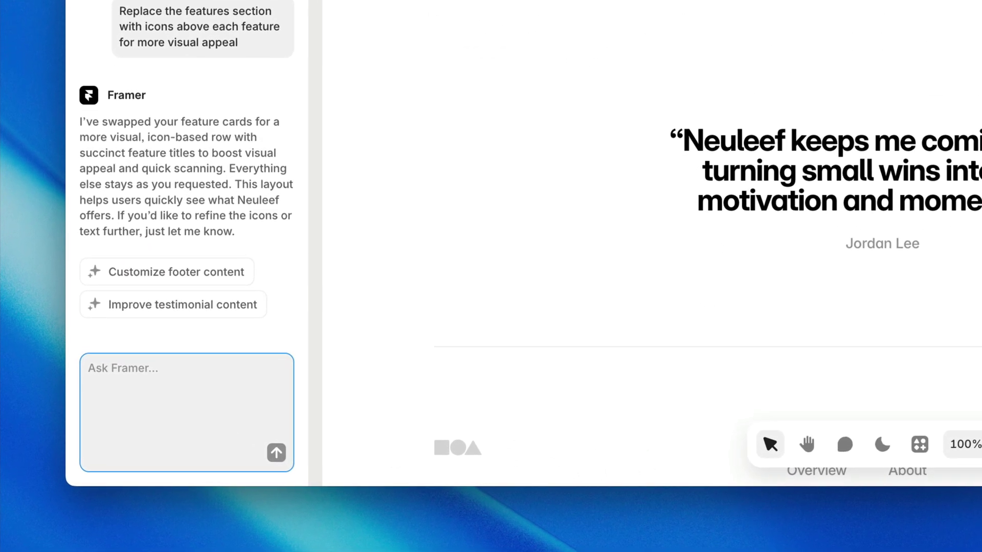
type("Add a section with a string of logos")
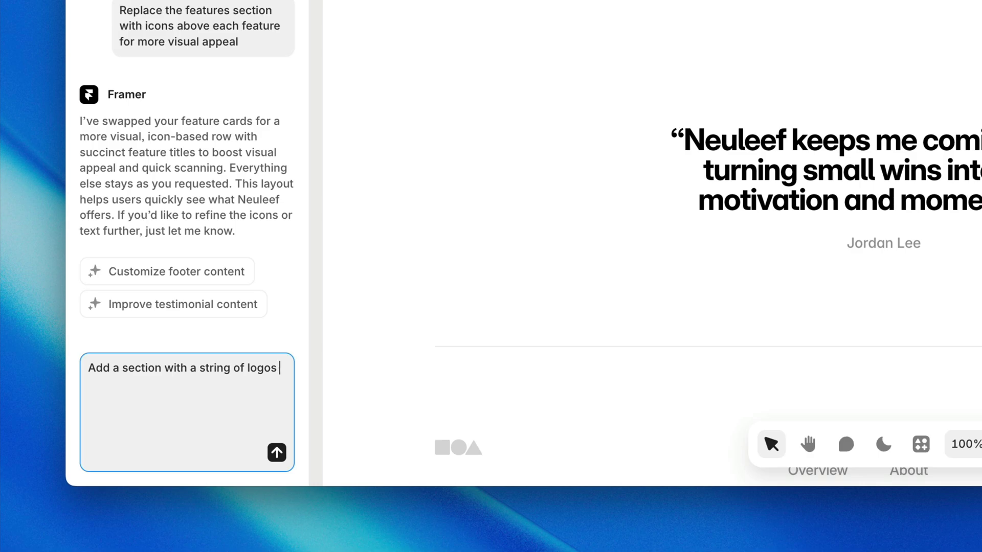
Ask Wireframer to add a section with a string of logos after the testimonial
type("after the testimonial")
key("Return")
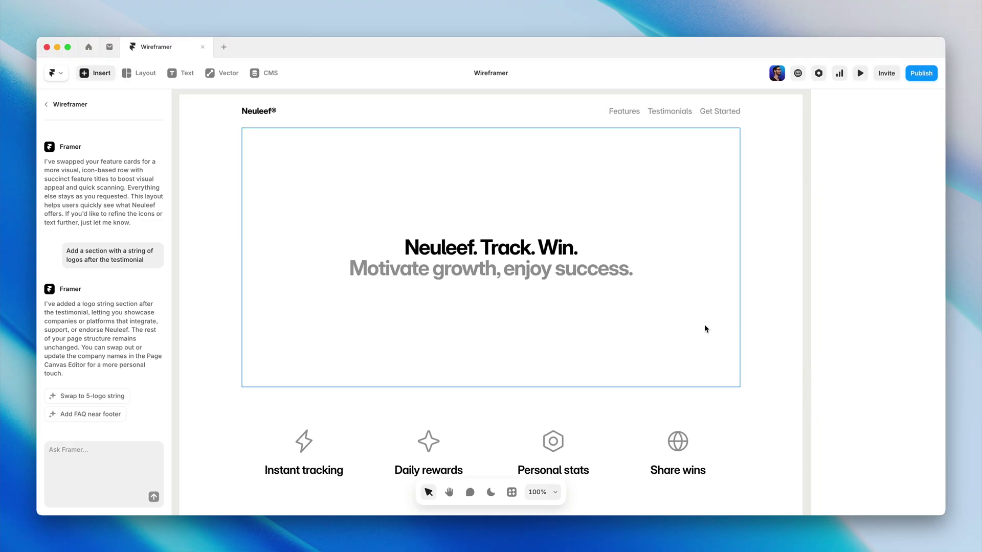
Set the hero frame's height to Viewport (100vh)
left_click(705, 329)
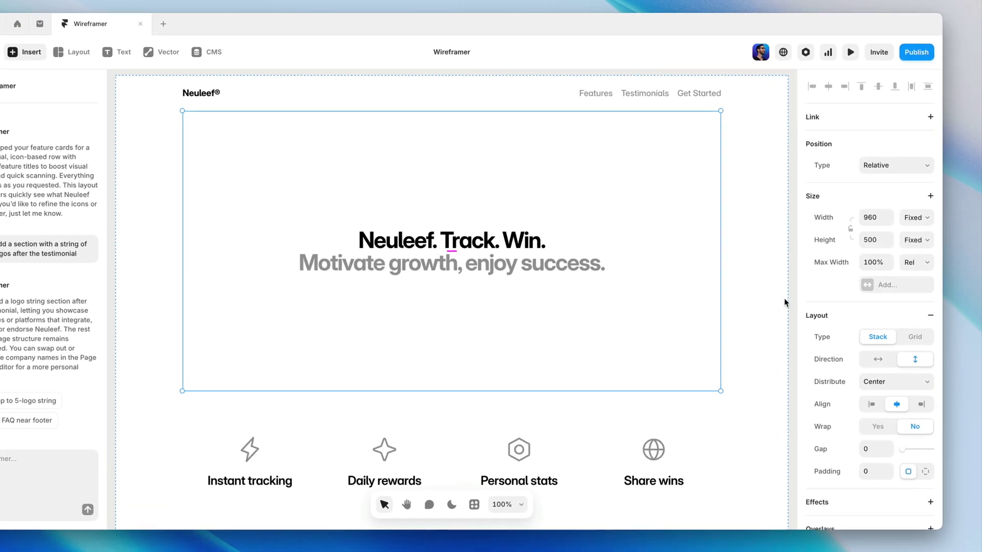
left_click(872, 195)
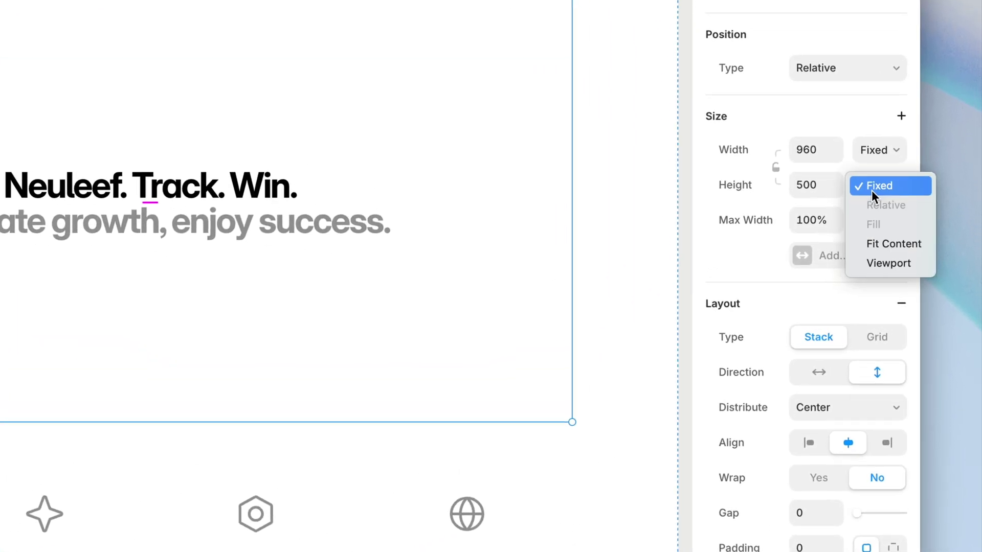
left_click(889, 261)
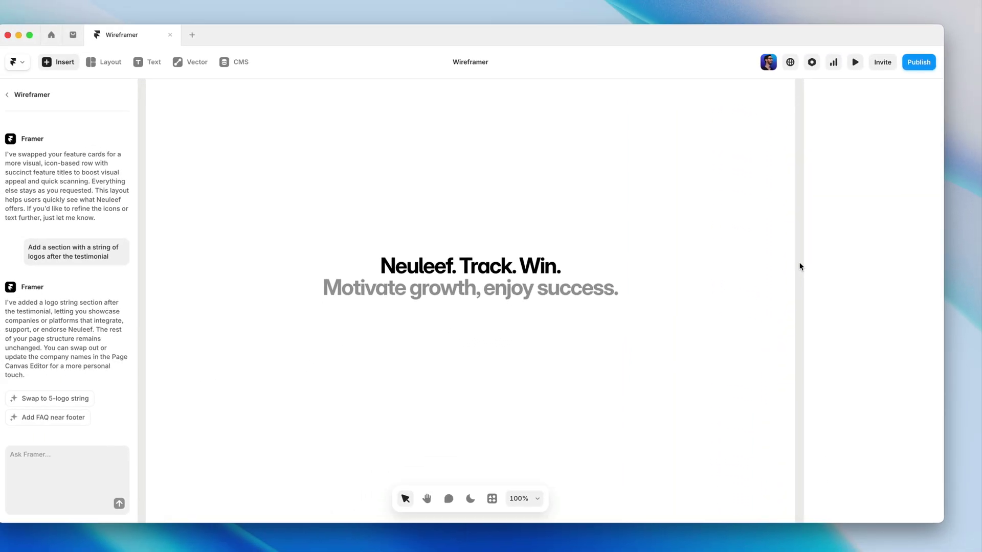
scroll(801, 267, "down", 4)
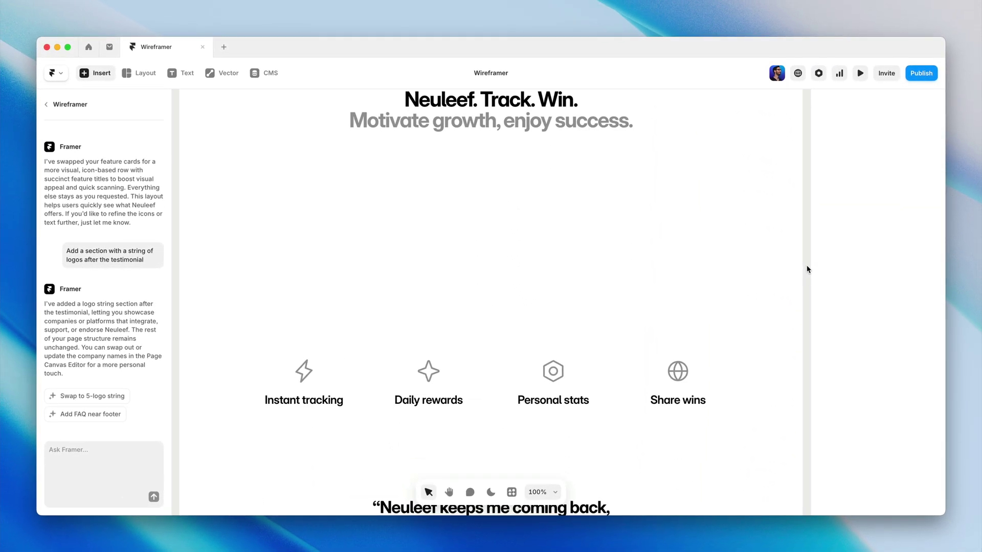
scroll(801, 266, "up", 3)
Delete '. Track. Win.' from the hero headline so it reads just 'Neuleef'
double_click(595, 223)
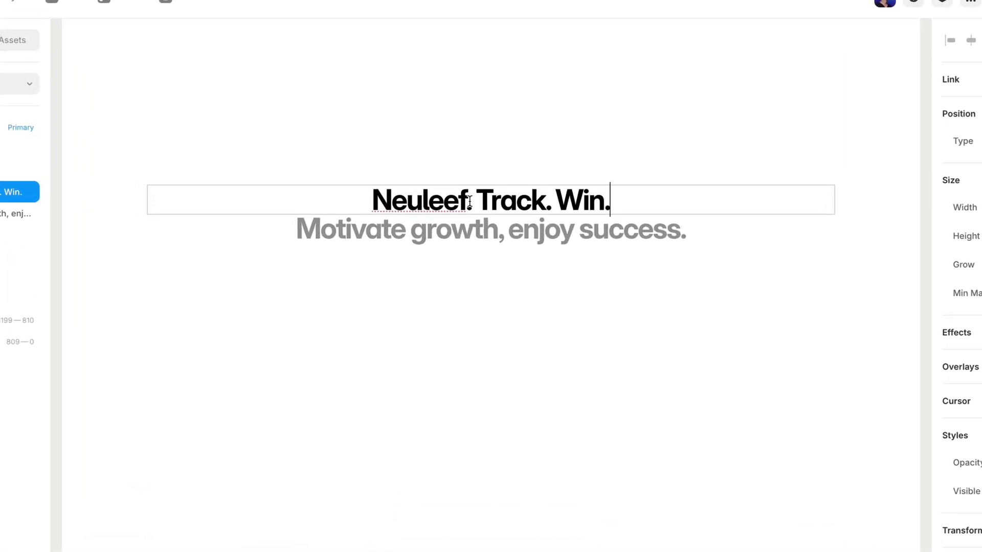
left_click_drag(476, 222, 607, 222)
key("BackSpace")
key("BackSpace")
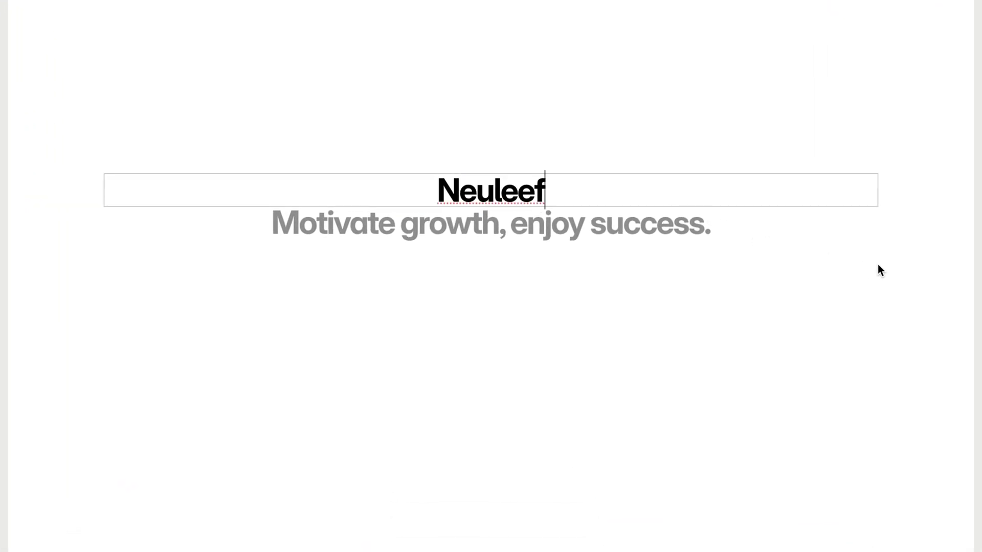
left_click(878, 265)
scroll(879, 265, "down", 4)
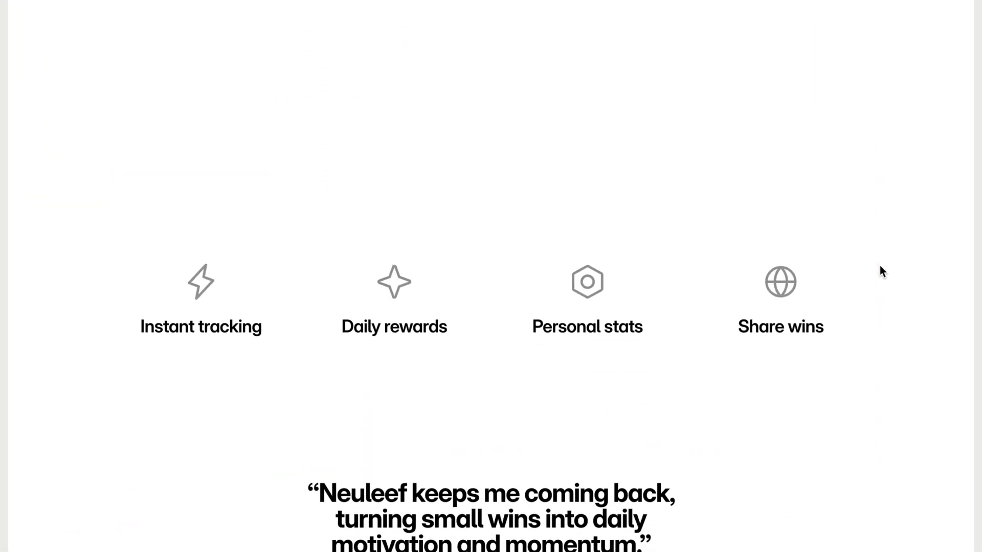
Change the Personal stats icon from the nut to the running-person icon
left_click(595, 273)
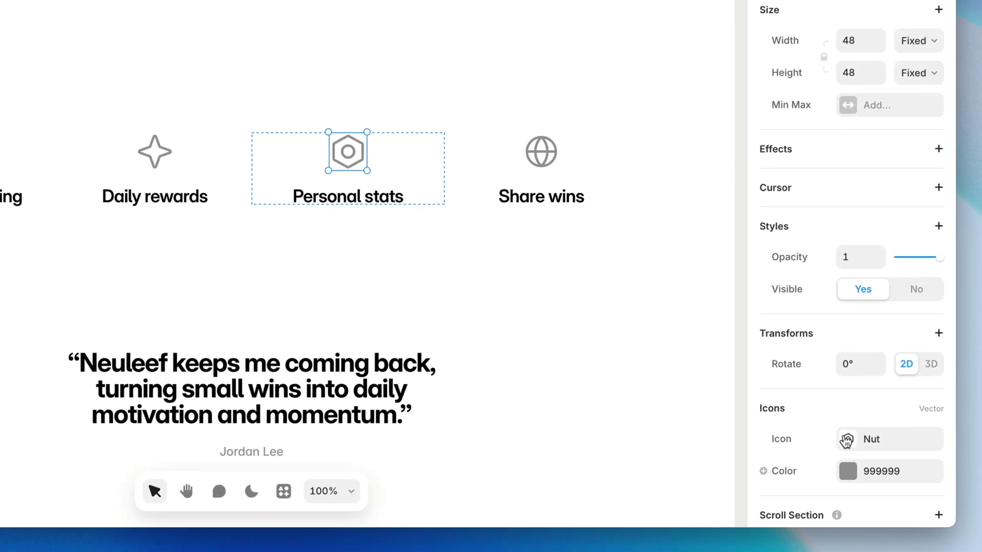
left_click(846, 439)
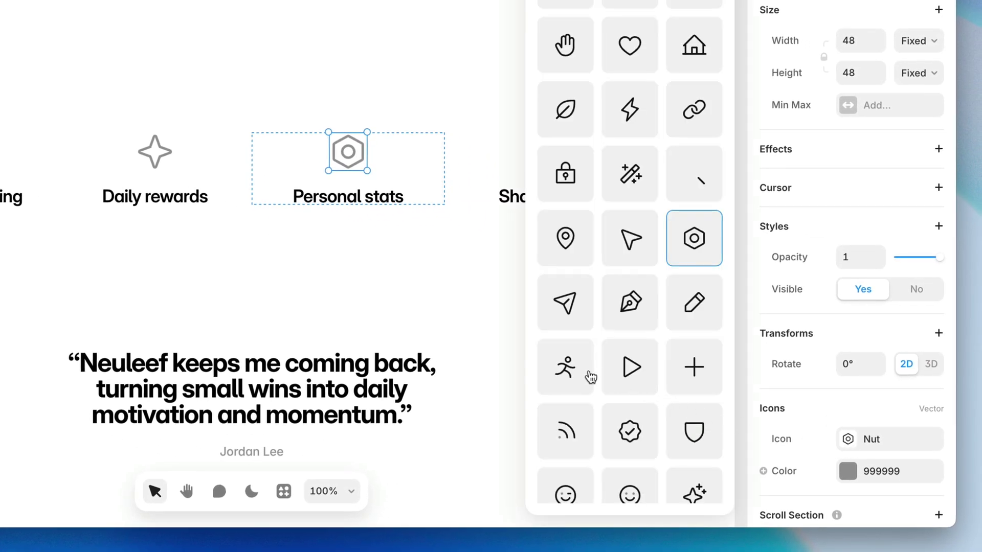
left_click(566, 374)
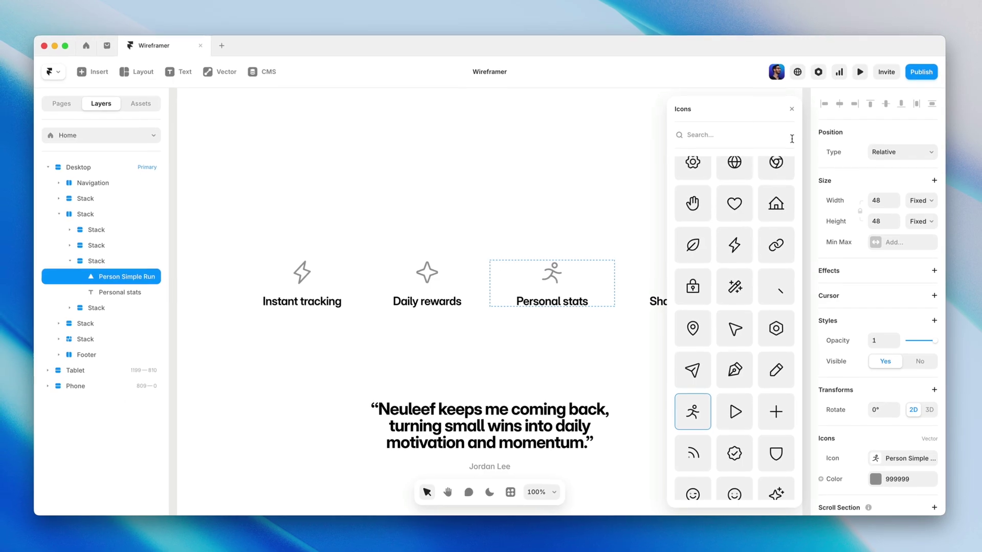
left_click(785, 91)
scroll(794, 110, "down", 3)
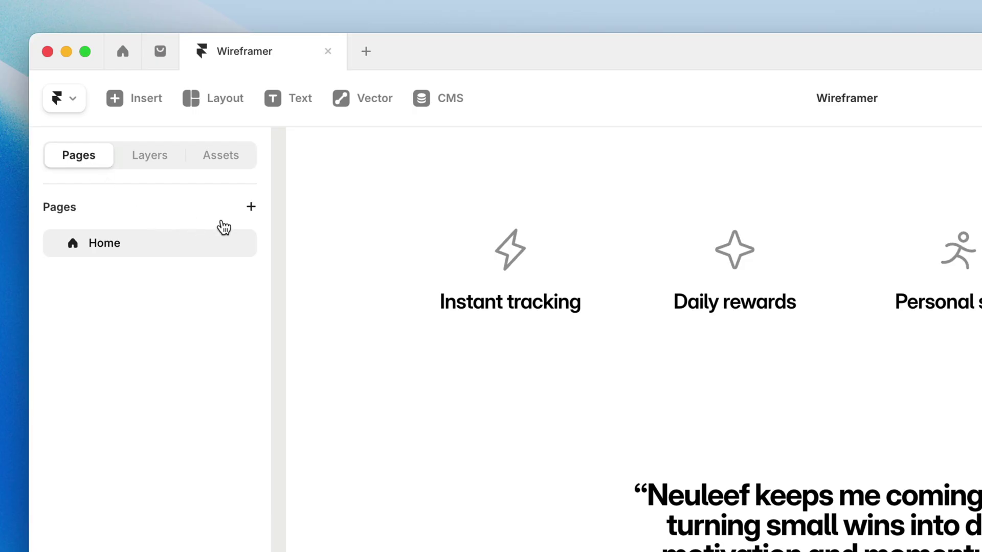
Create a new blank web page from the command palette
key("super+k")
type("page")
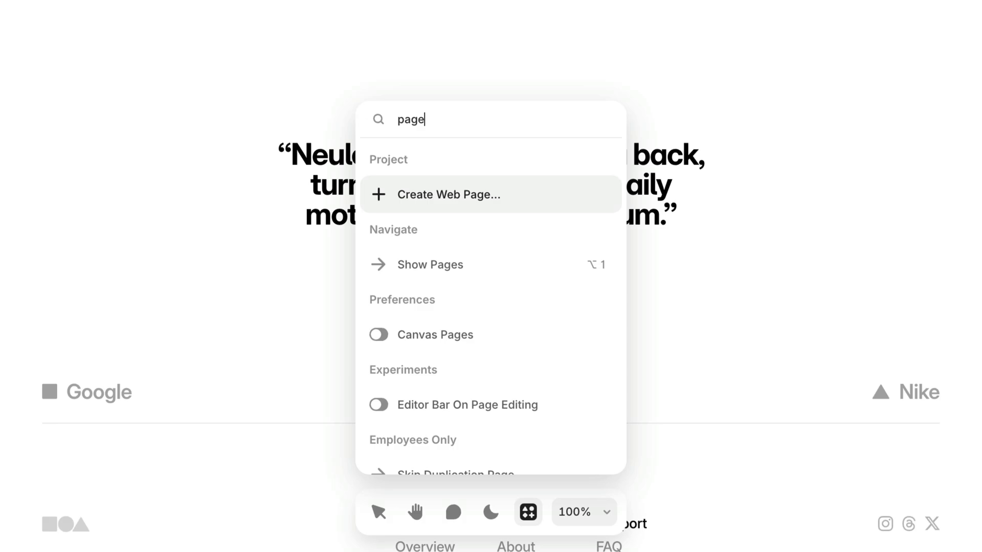
key("Return")
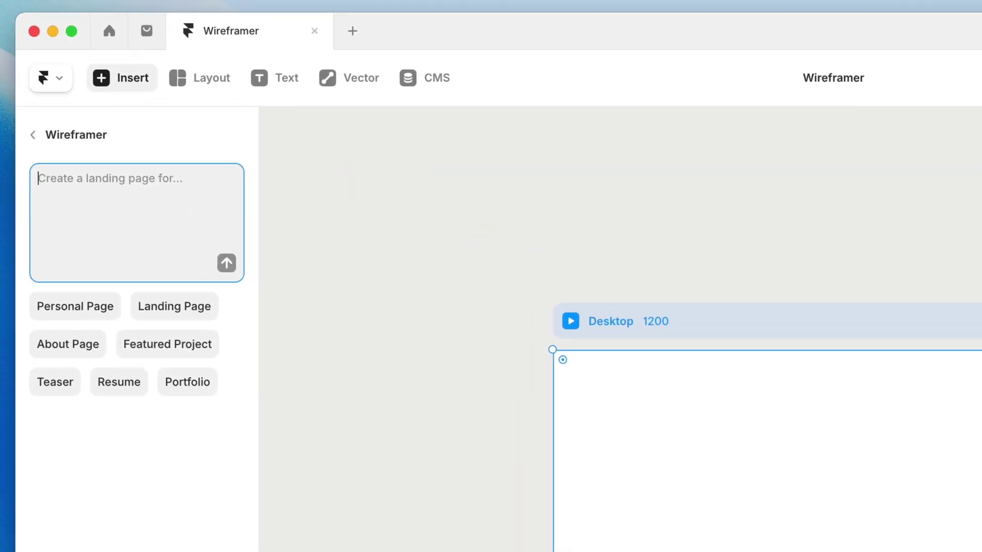
Prompt Wireframer with 'Create a contact page with a nav and footer' and view the page list
type("Create a contact page")
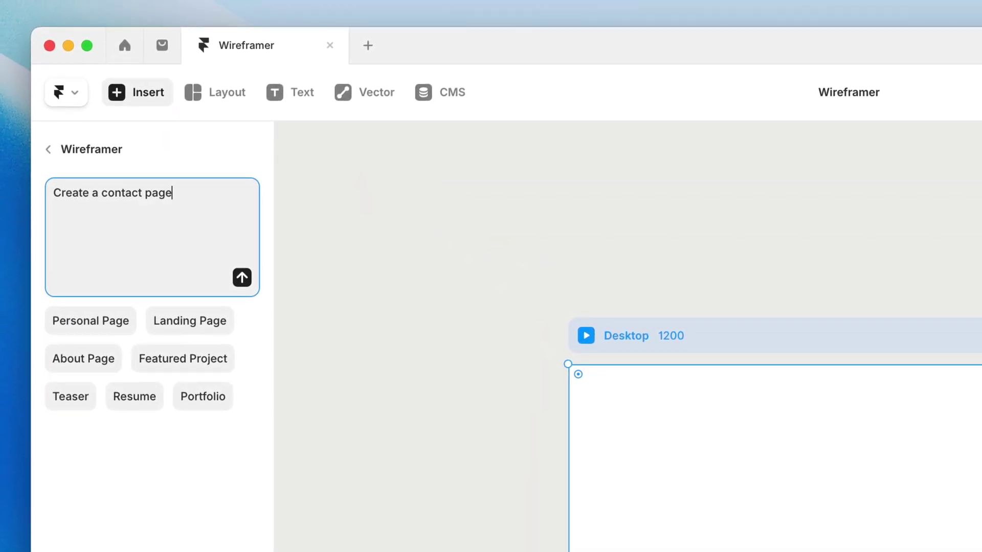
key("Return")
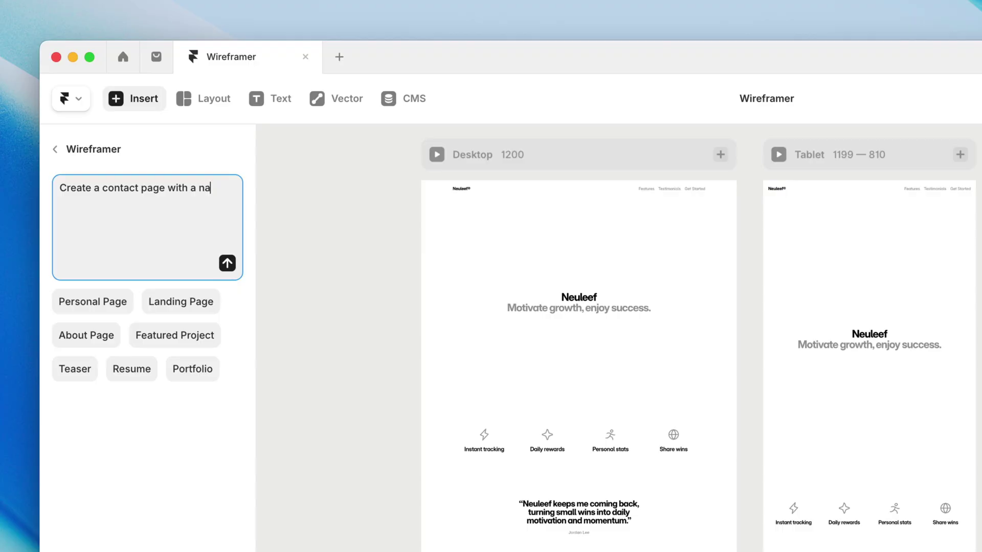
type("ter")
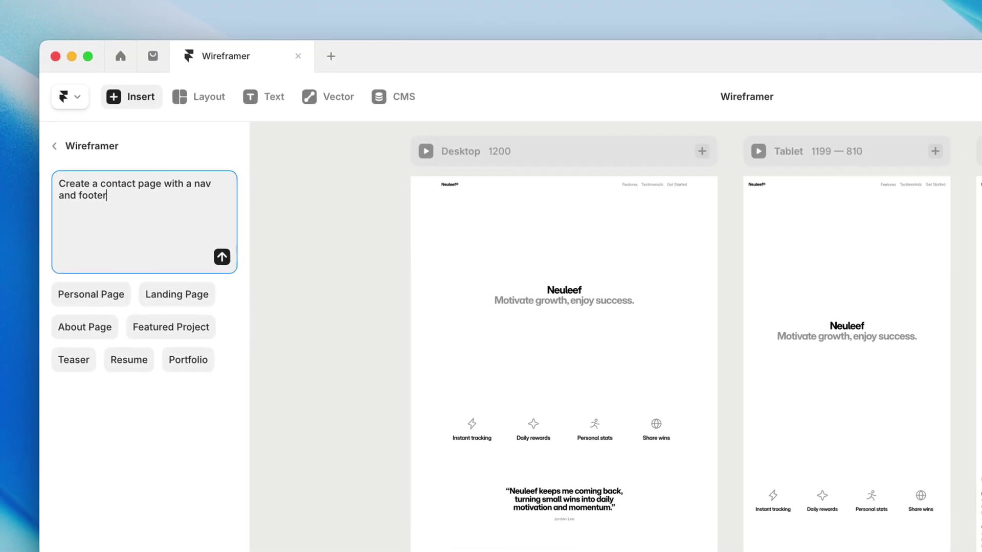
key("Return")
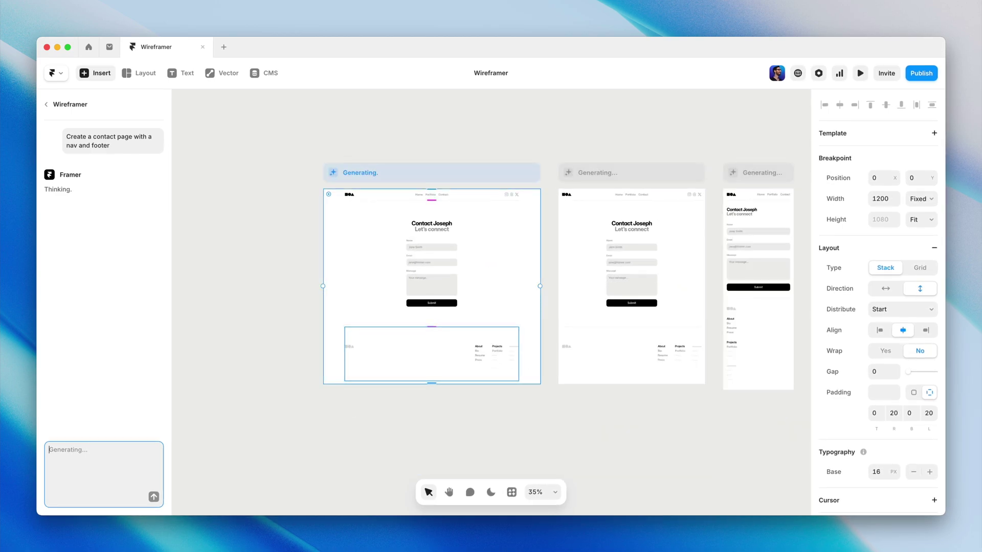
key("Escape")
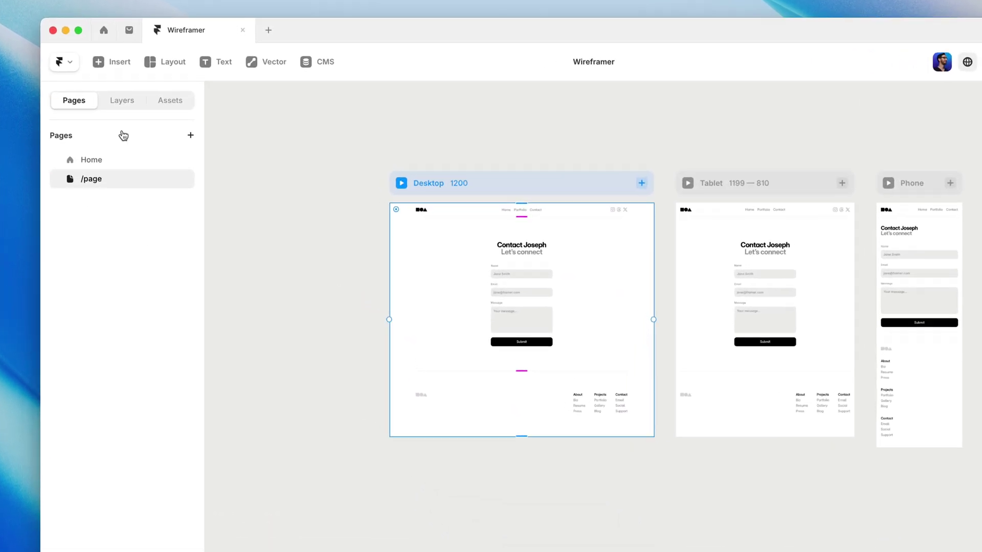